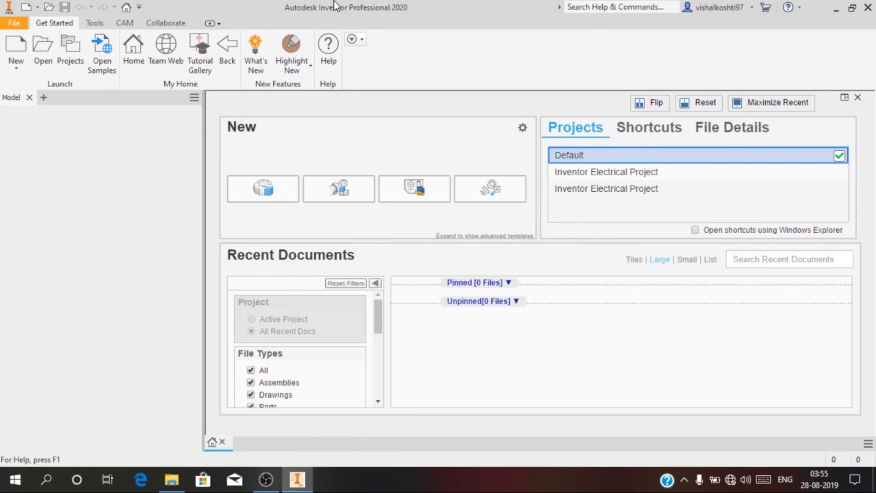
Choose the Metric Standard (mm).ipt part template in the new file dialog.
click(15, 48)
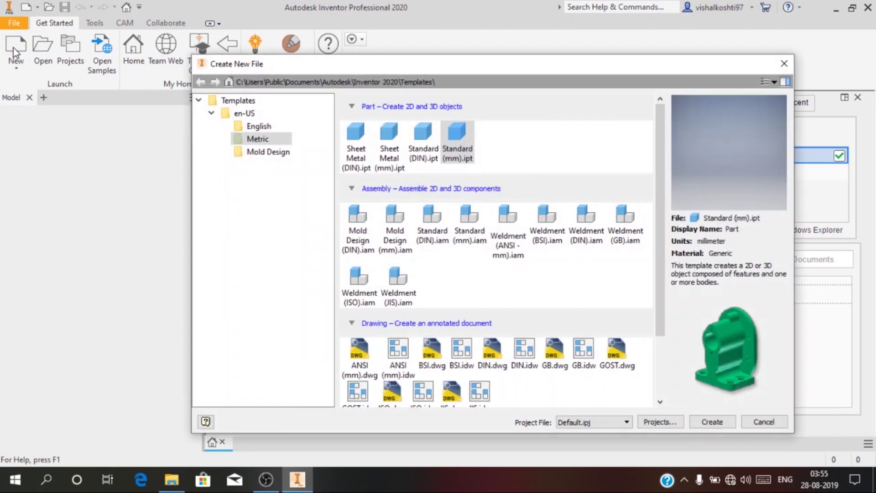
click(254, 140)
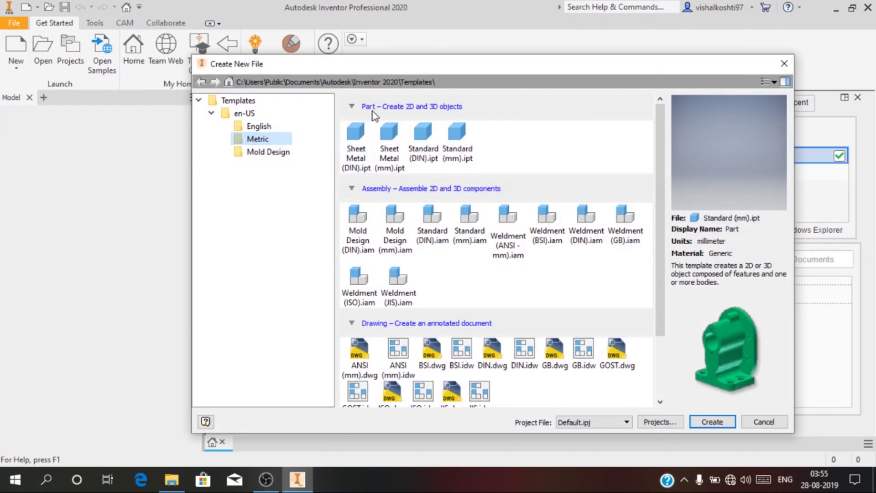
click(458, 144)
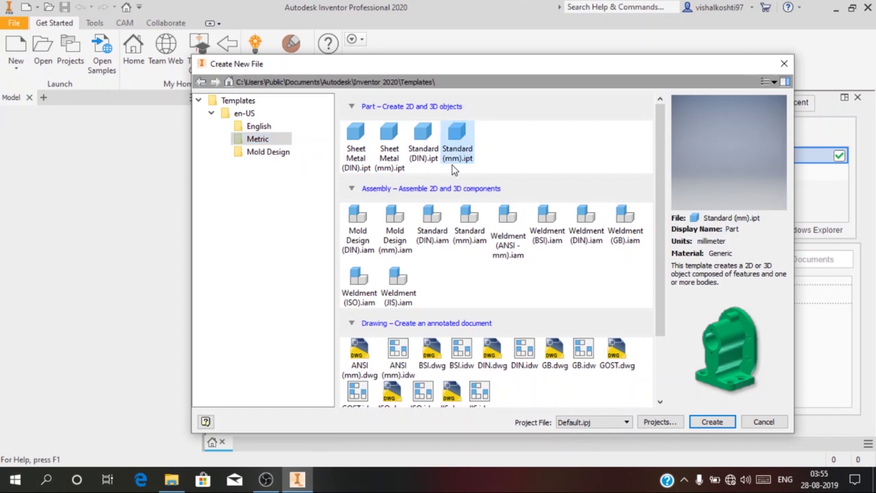
Create the part, start a sketch on the XY plane, and begin a line atop the Y axis.
click(712, 422)
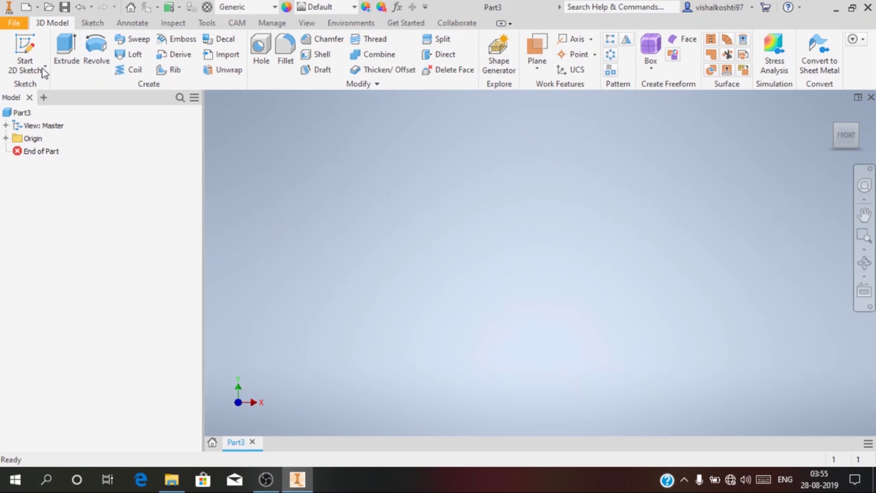
click(6, 137)
click(25, 71)
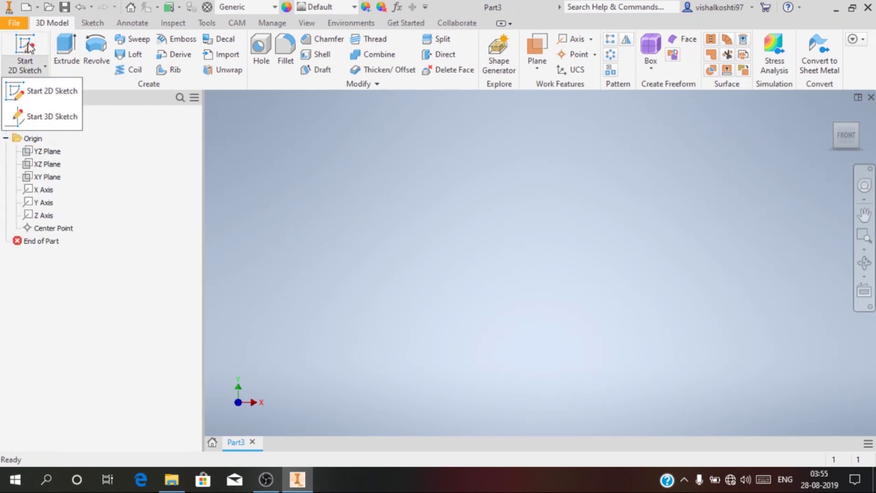
click(43, 94)
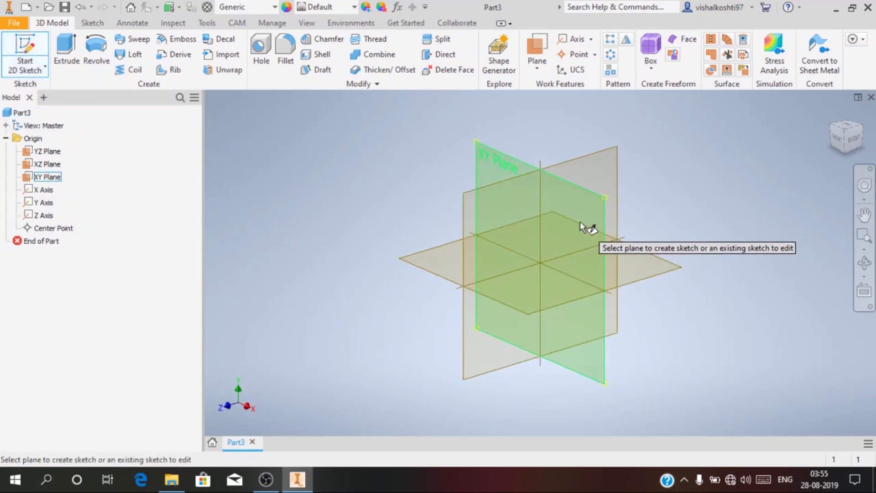
click(580, 220)
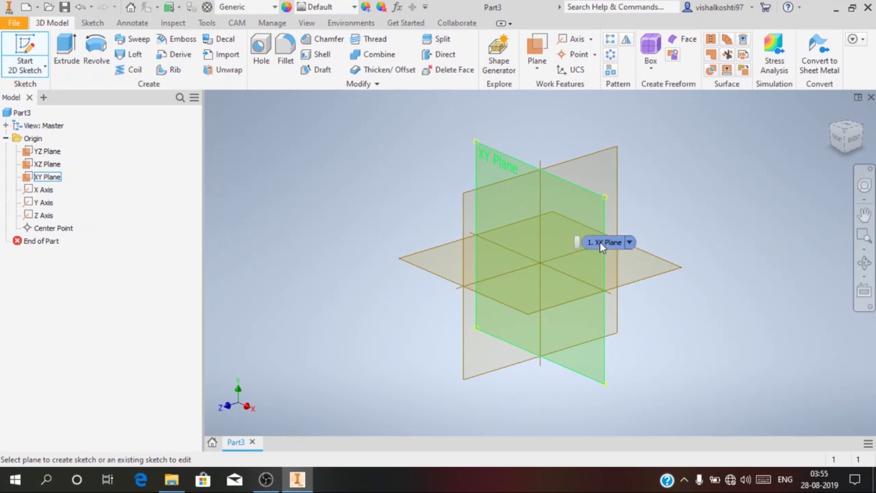
click(66, 51)
click(540, 136)
End the line at the origin and draw a small circle centred on the X axis.
click(539, 263)
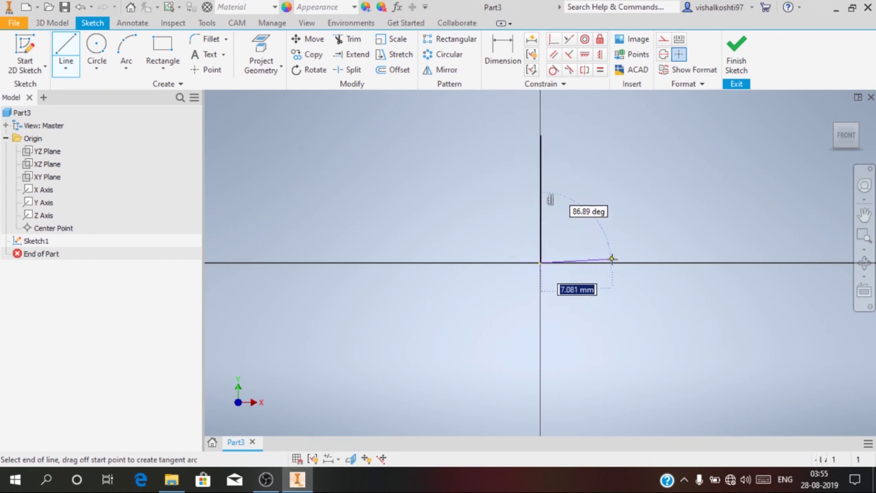
click(96, 51)
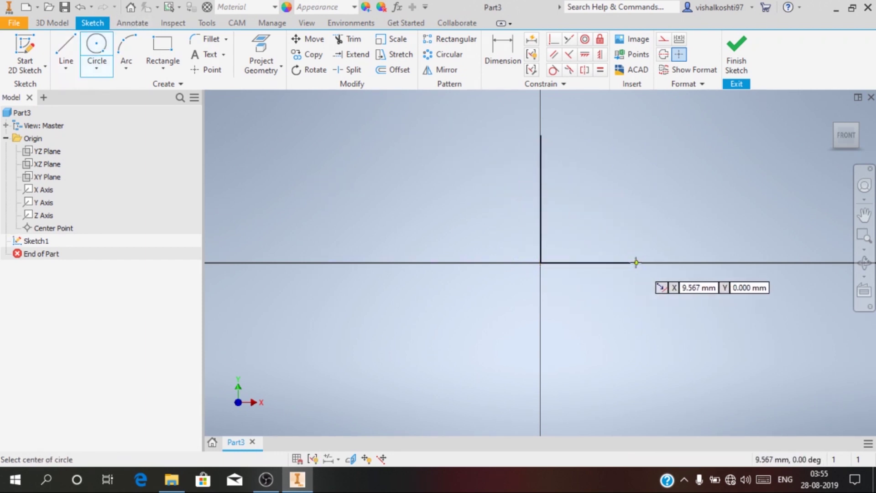
click(628, 263)
click(636, 271)
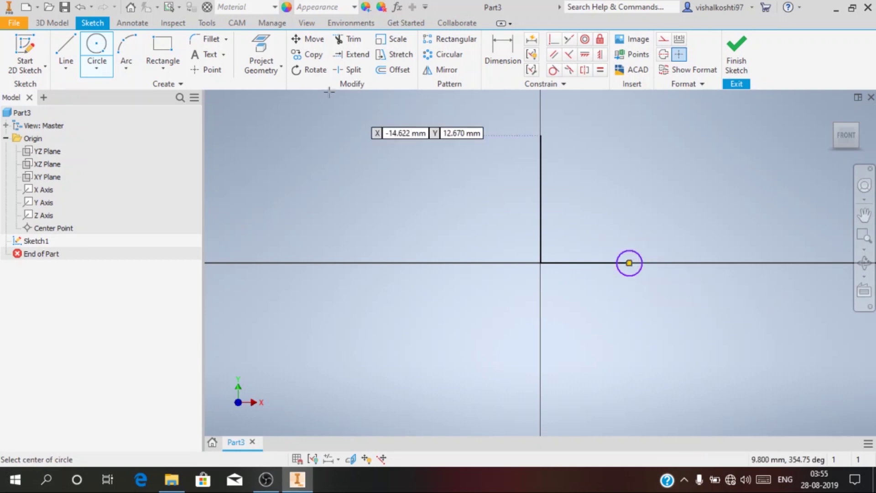
Dimension centre distance 10, circle diameter 4 and line height 12, then finish the sketch.
click(496, 63)
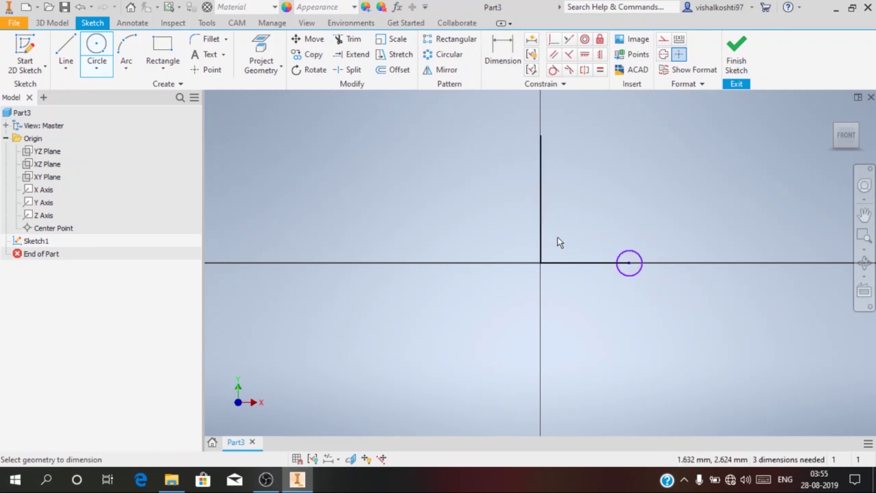
click(574, 263)
click(582, 292)
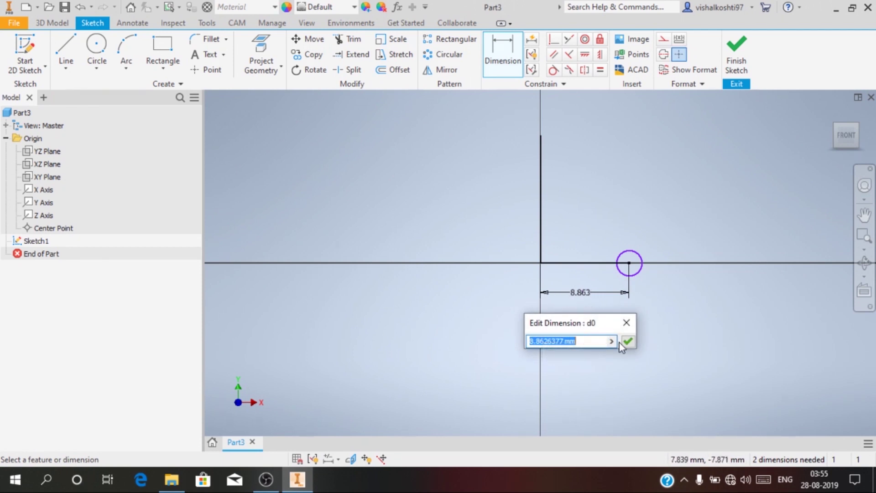
text(10)
key(Return)
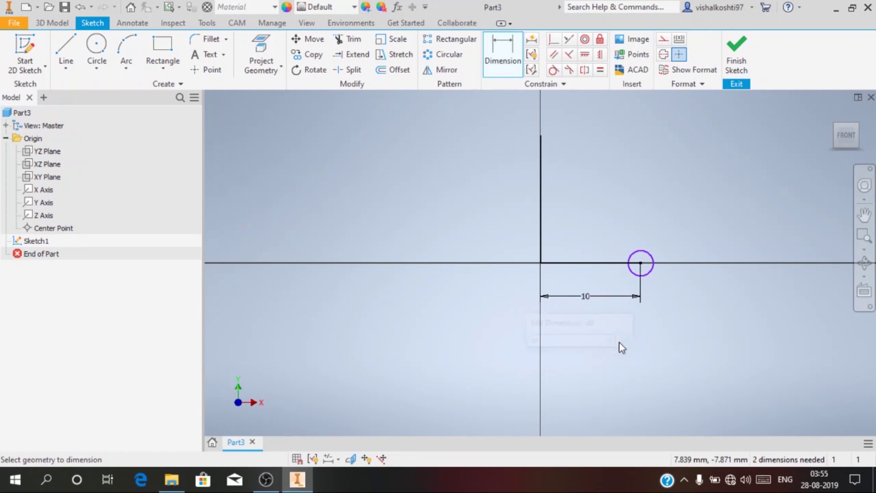
click(640, 262)
click(676, 235)
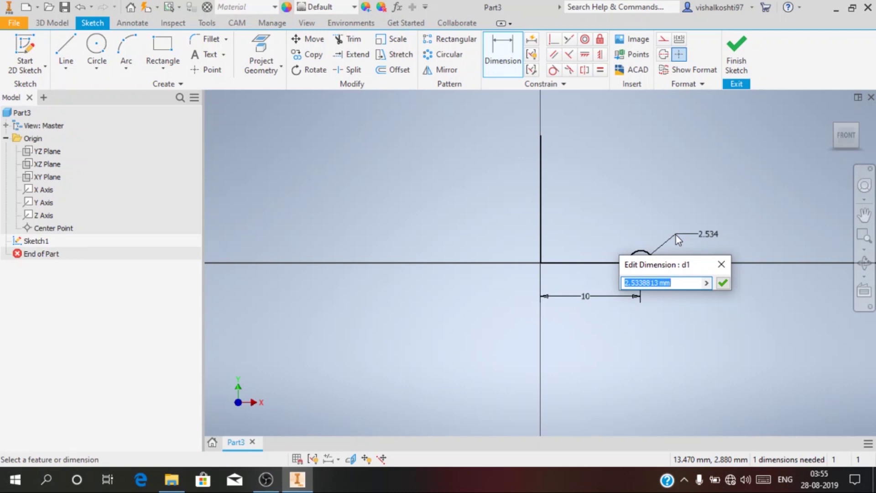
text(4)
key(Return)
click(543, 176)
click(484, 176)
text(12)
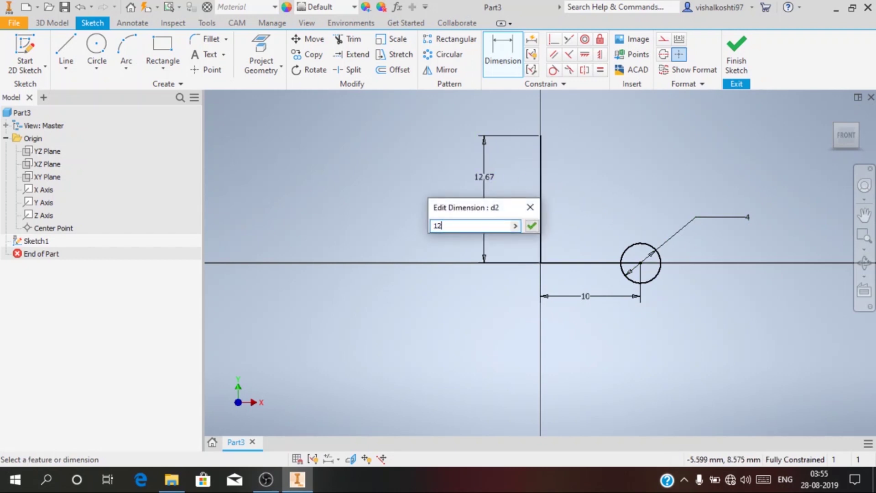
key(Return)
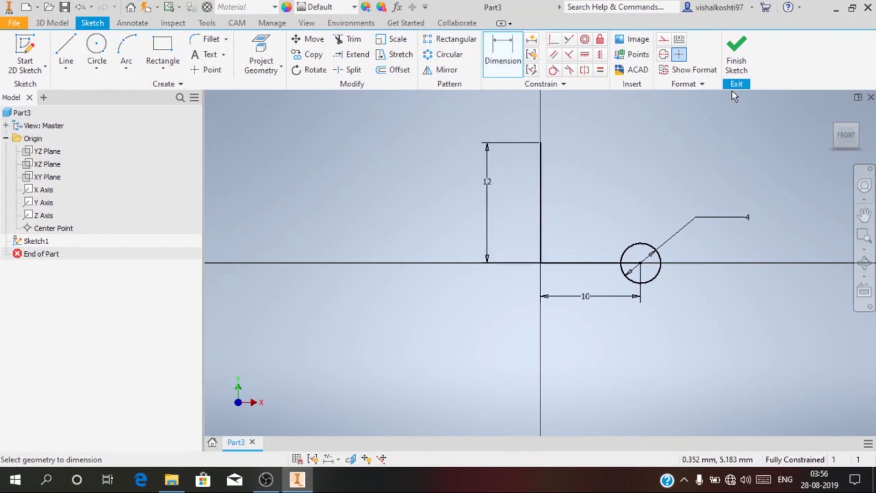
click(731, 69)
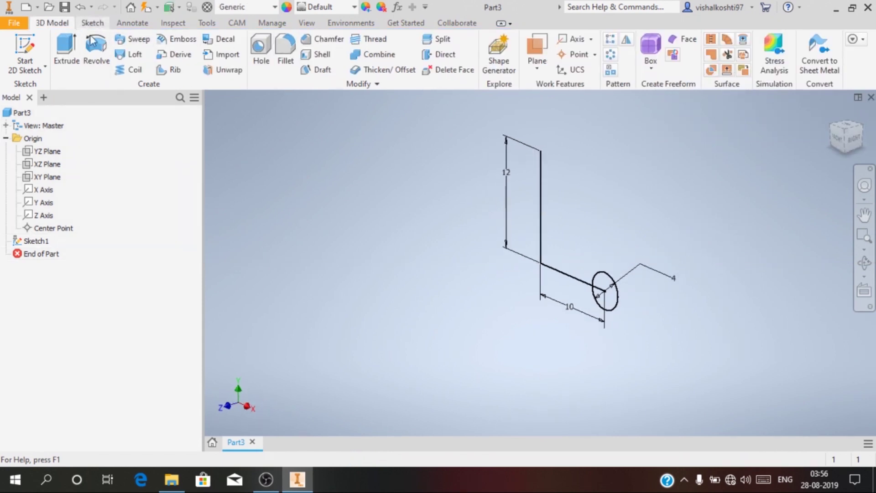
Start a coil with the circle as profile and the vertical line as axis, flipped upward.
click(125, 73)
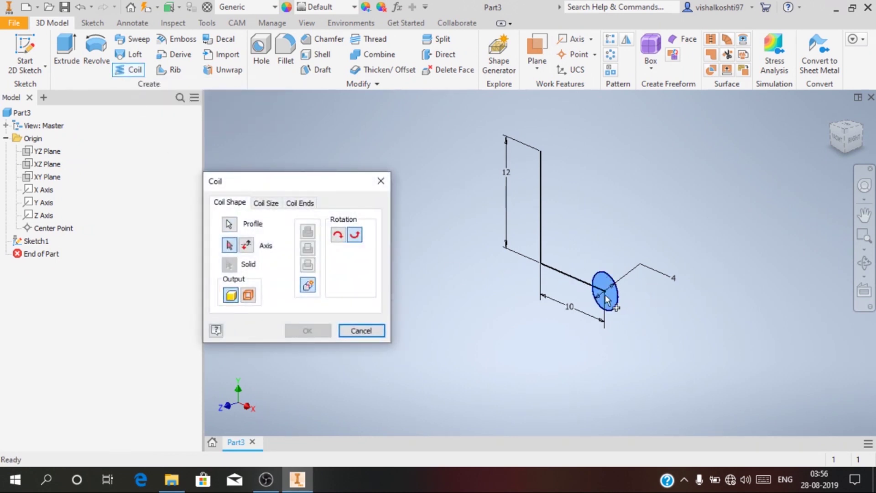
click(229, 224)
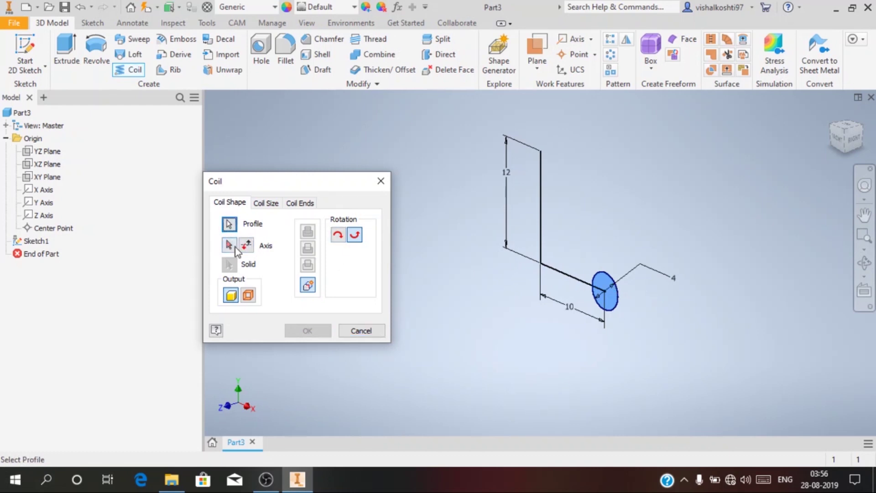
click(229, 245)
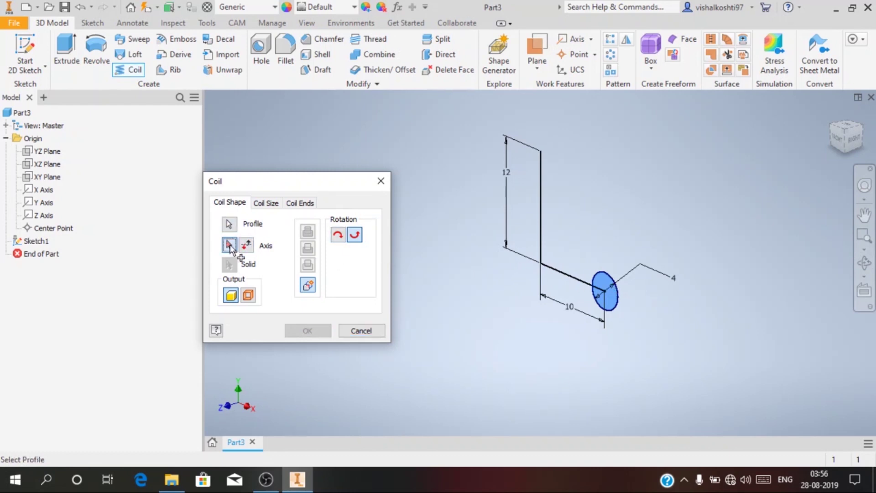
click(543, 183)
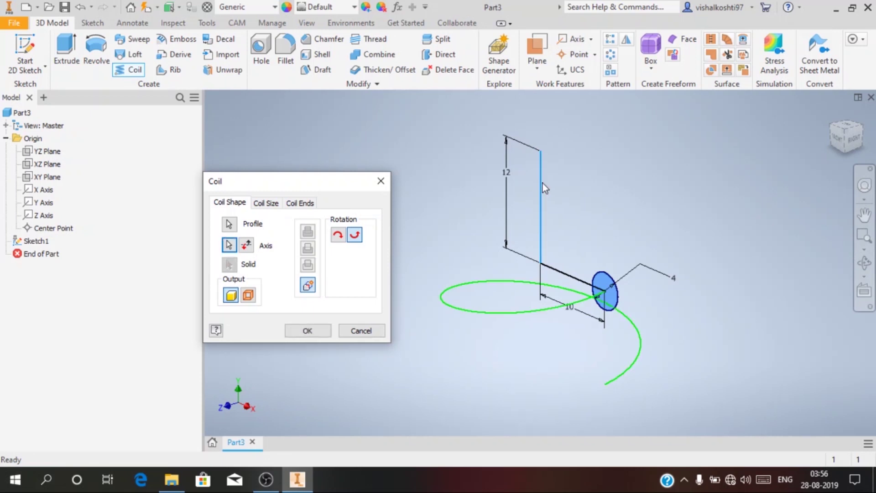
scroll(583, 294, up, 1)
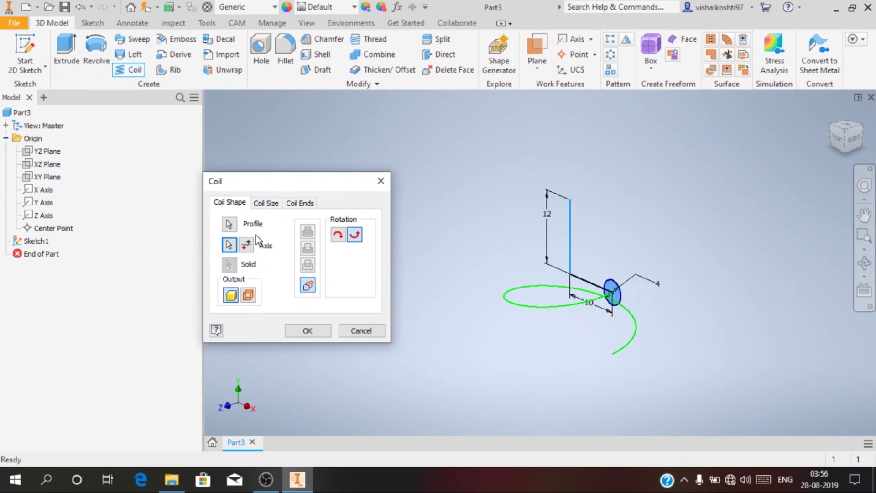
click(247, 245)
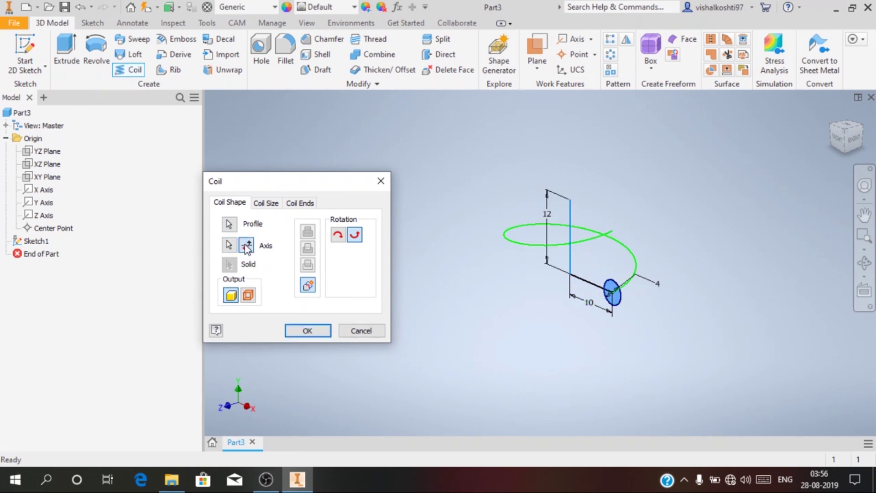
click(338, 235)
click(338, 236)
Keep the Pitch and Revolution coil type and select the revolution value to make it 6.
click(266, 203)
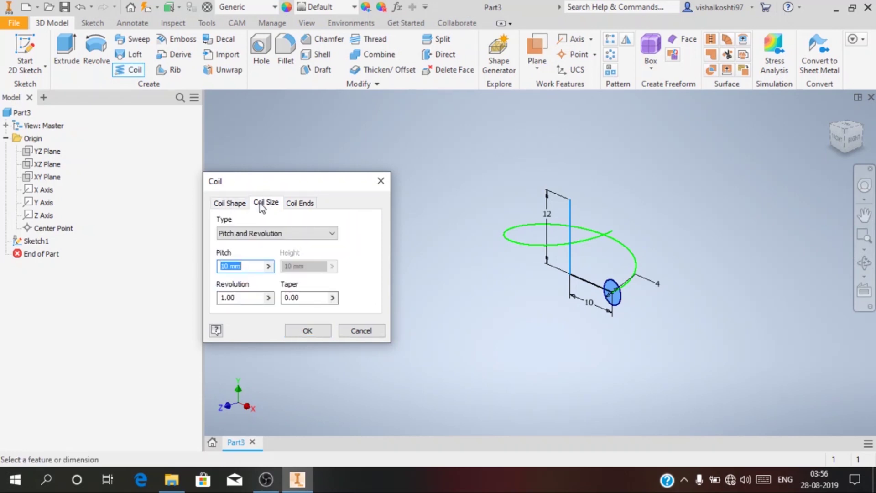
click(267, 232)
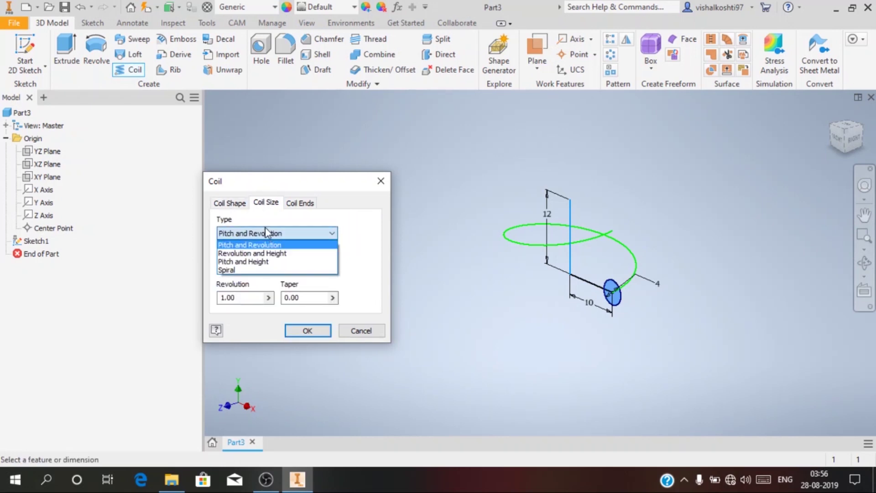
click(266, 240)
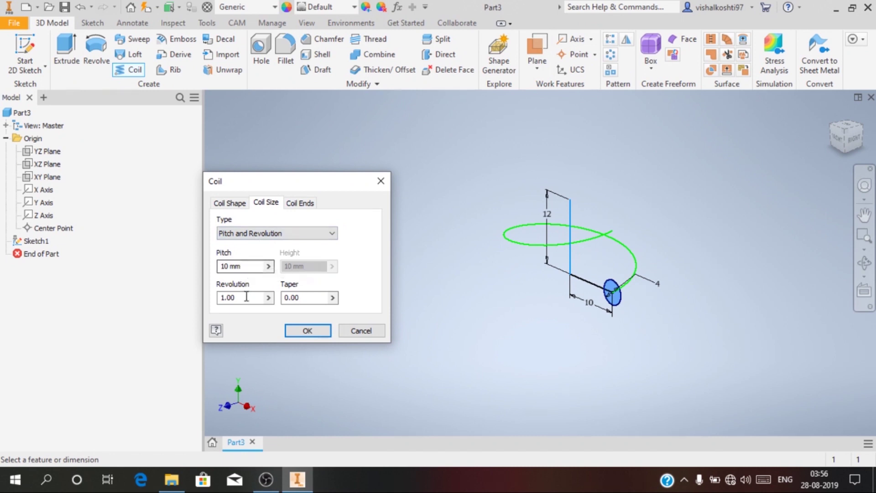
drag(247, 296, 213, 301)
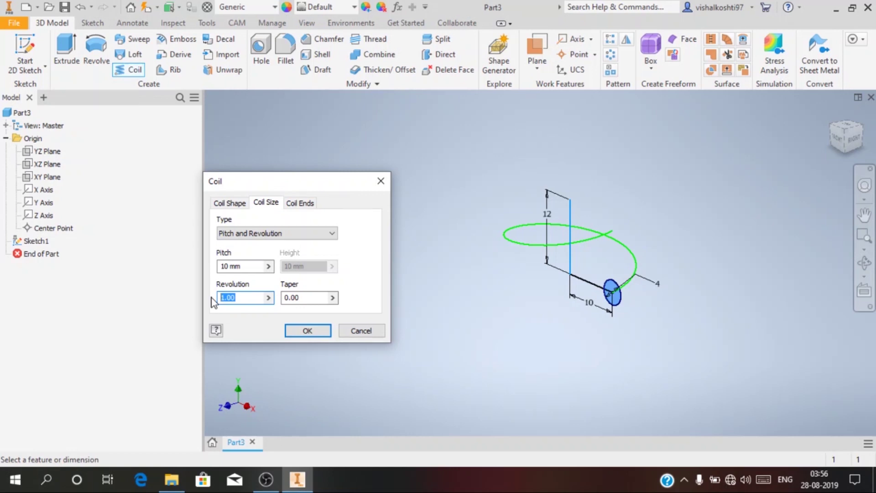
text(6)
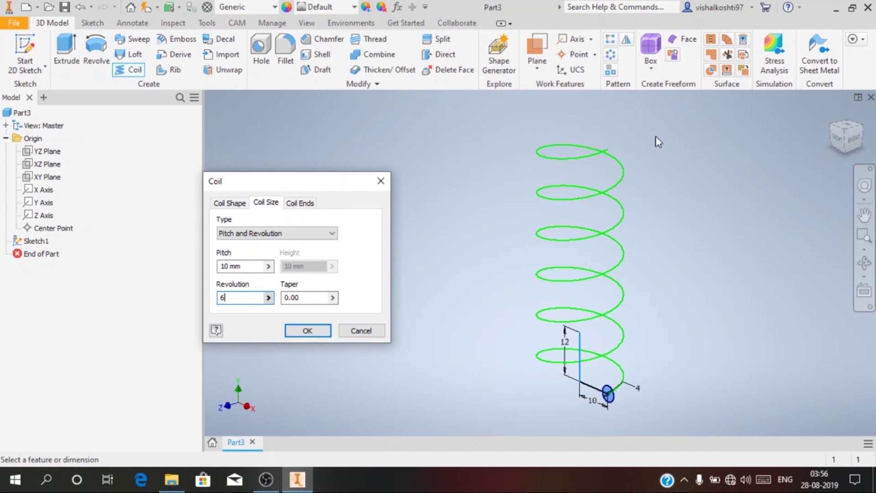
Try Revolution and Height, then Pitch and Height with height 100, then Spiral.
click(293, 233)
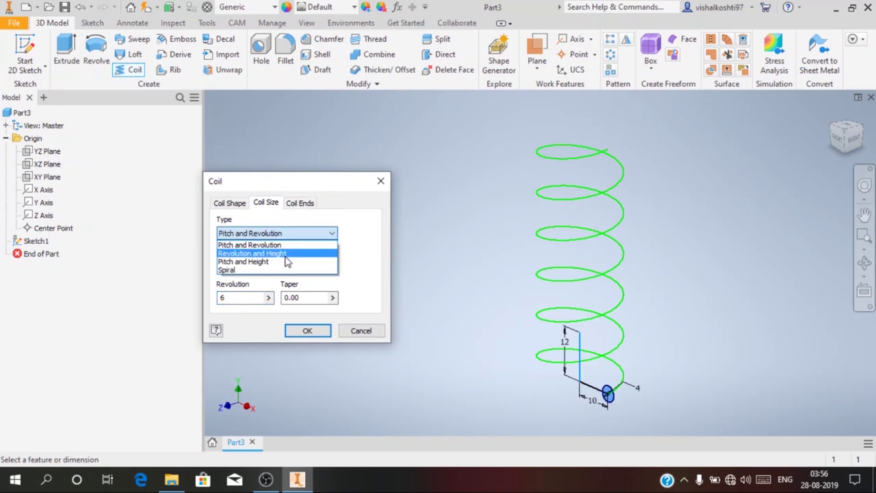
click(286, 253)
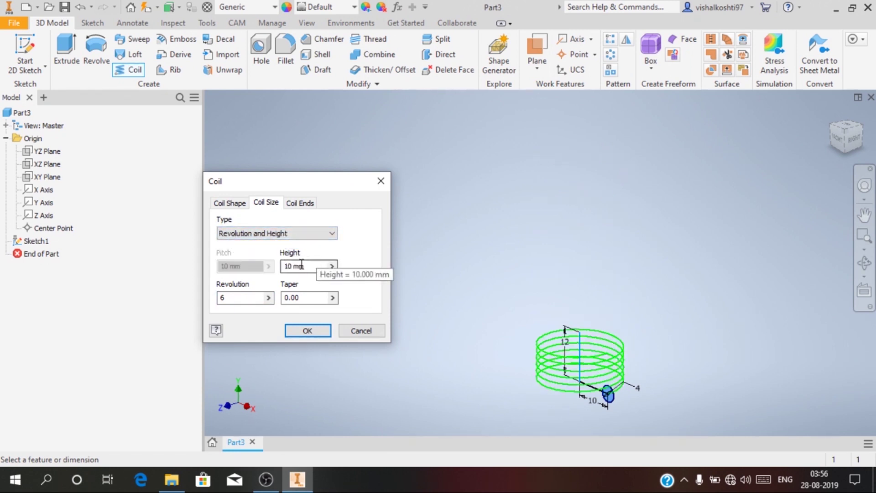
click(274, 234)
click(273, 262)
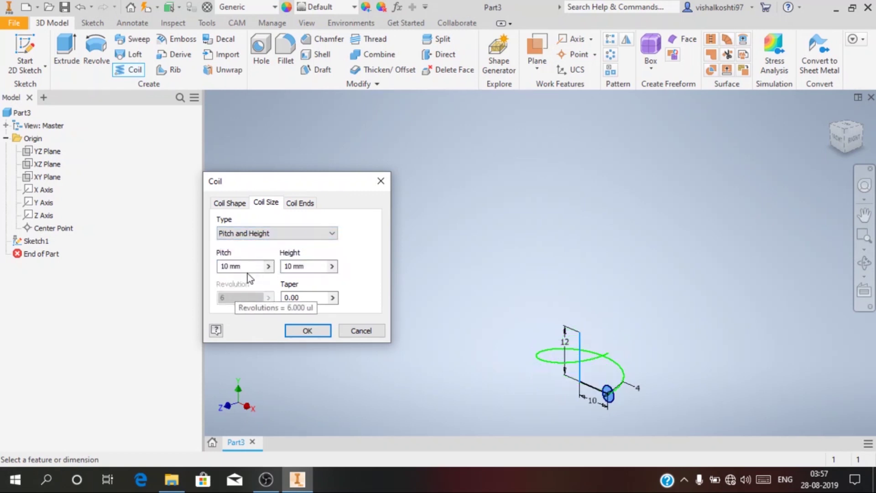
click(301, 266)
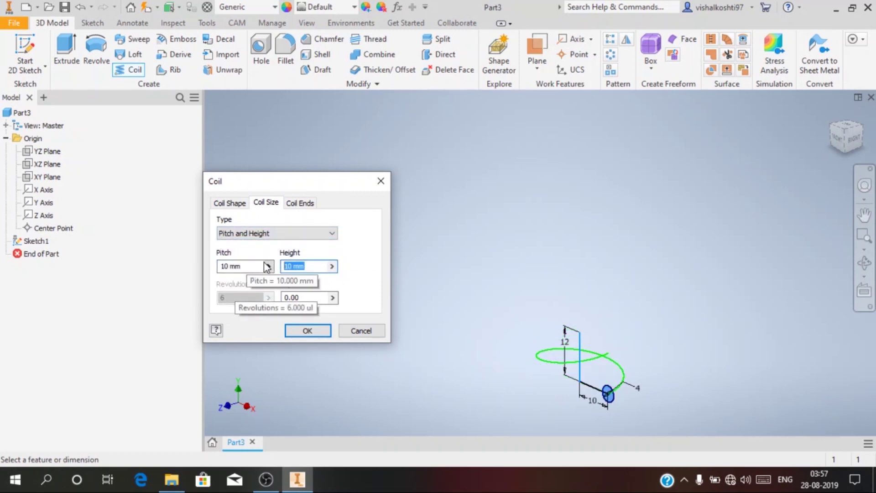
text(100)
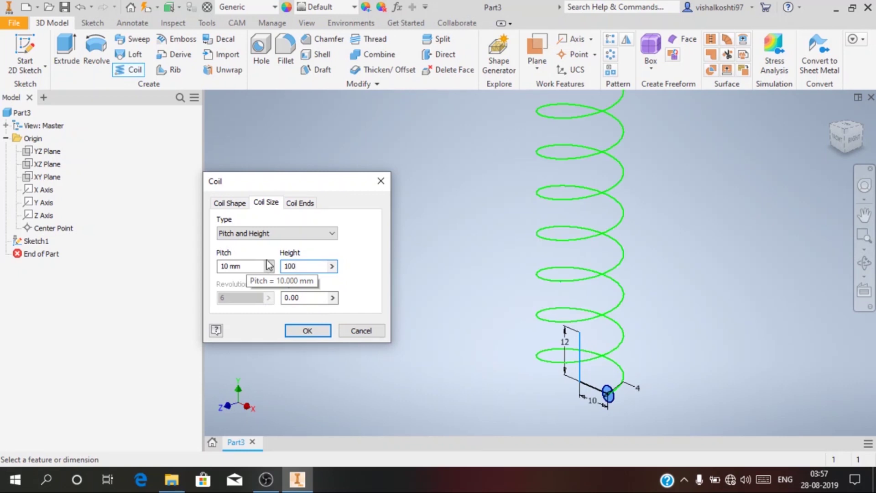
click(277, 234)
click(247, 271)
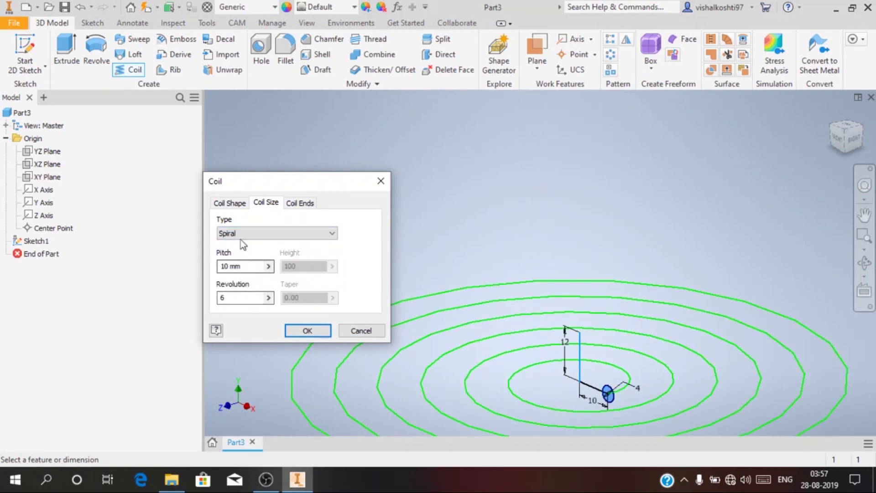
scroll(555, 265, down, 5)
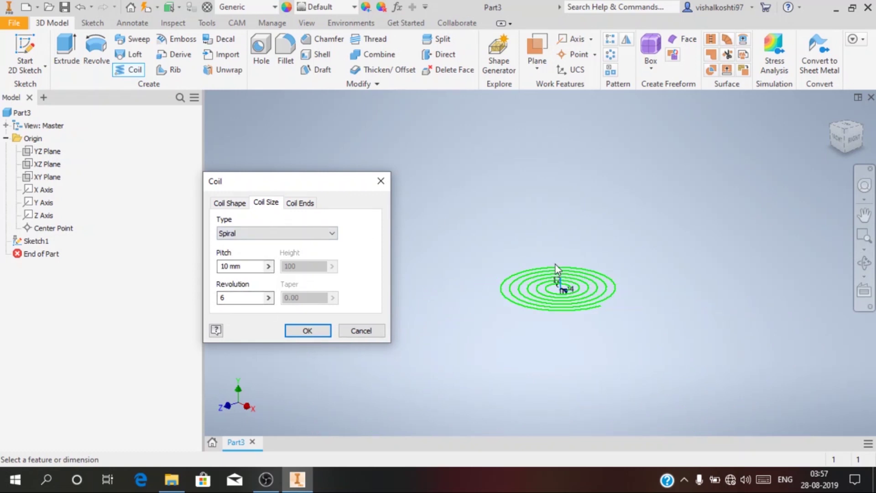
scroll(555, 265, up, 4)
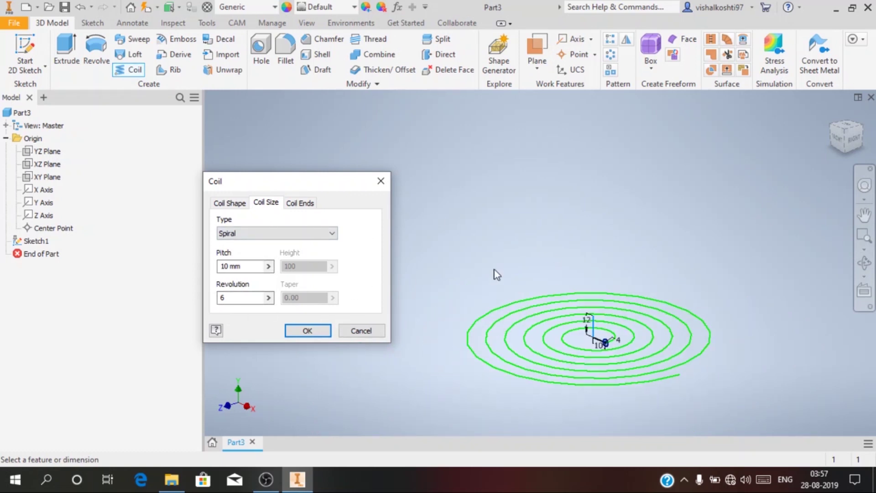
Switch the coil type back to Pitch and Height, keeping 10 mm pitch and 100 height.
click(272, 233)
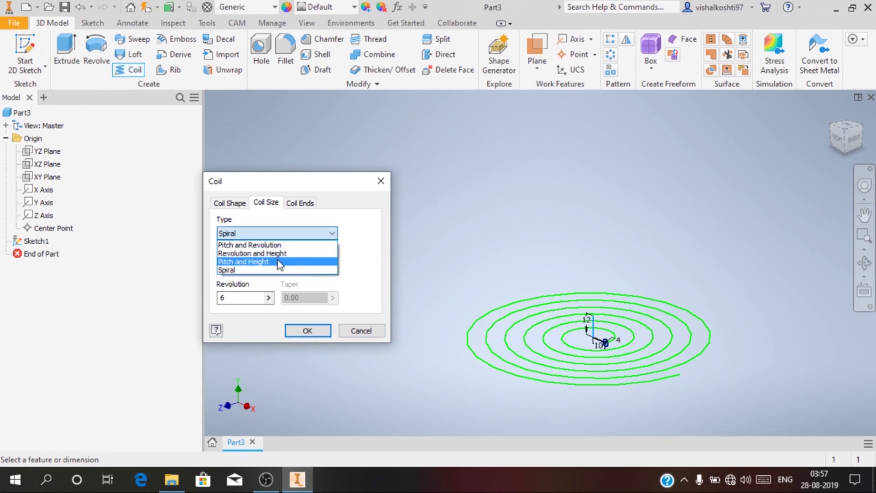
click(277, 261)
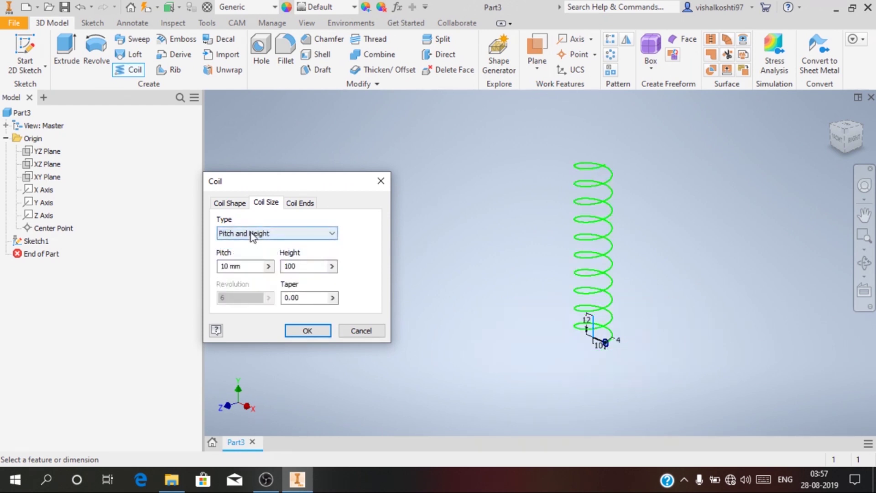
click(272, 233)
click(260, 255)
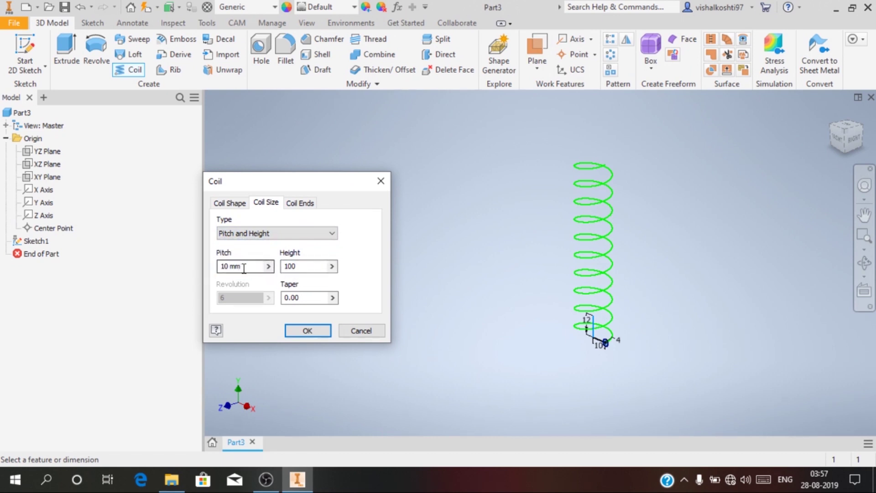
Accept the coil to create Coil1, then orbit and pan to inspect the spring.
click(306, 331)
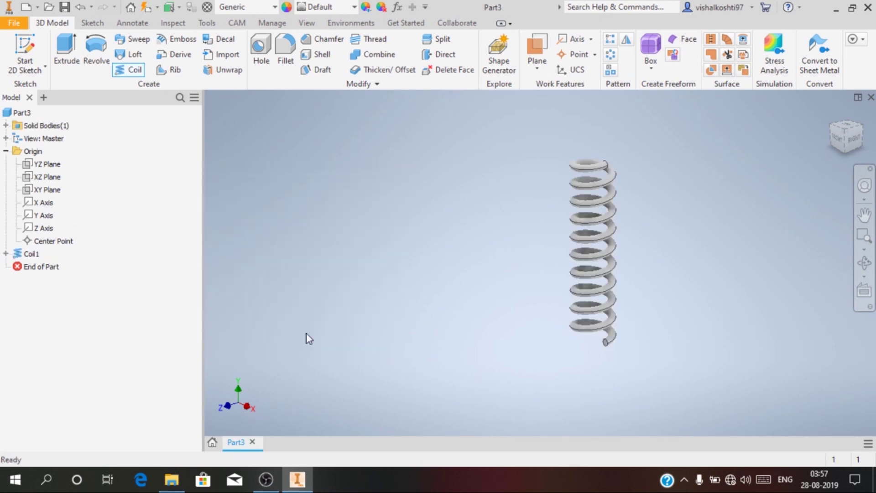
scroll(621, 146, down, 6)
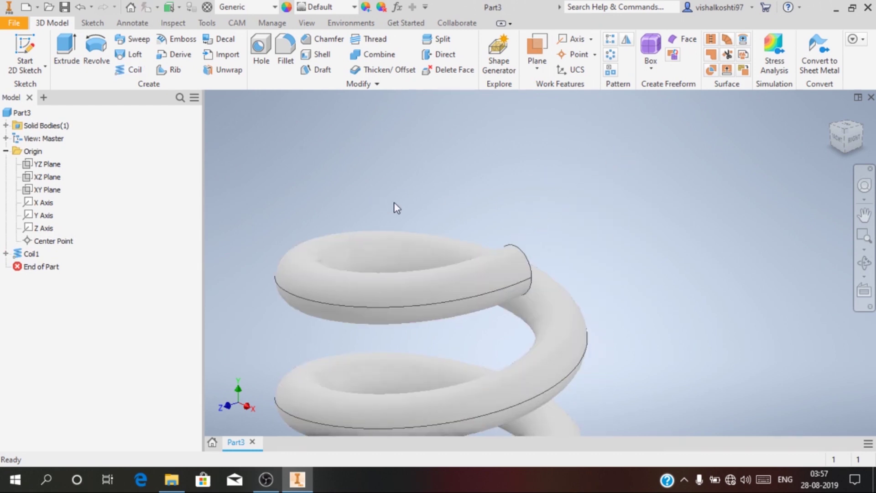
scroll(396, 207, up, 6)
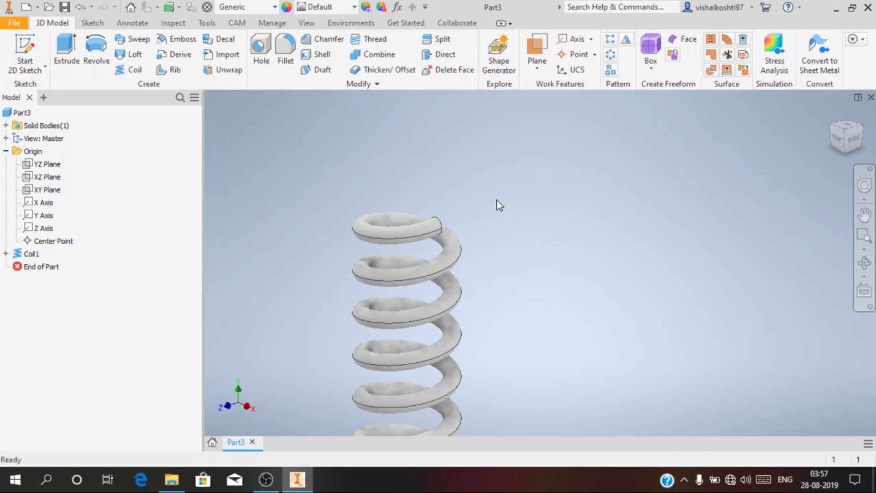
shift+drag(502, 201, 414, 221)
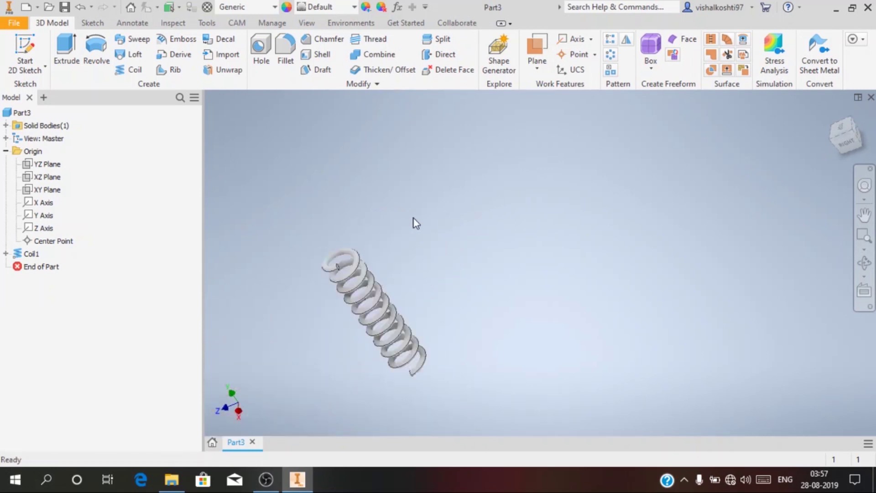
scroll(411, 221, up, 3)
scroll(344, 254, down, 5)
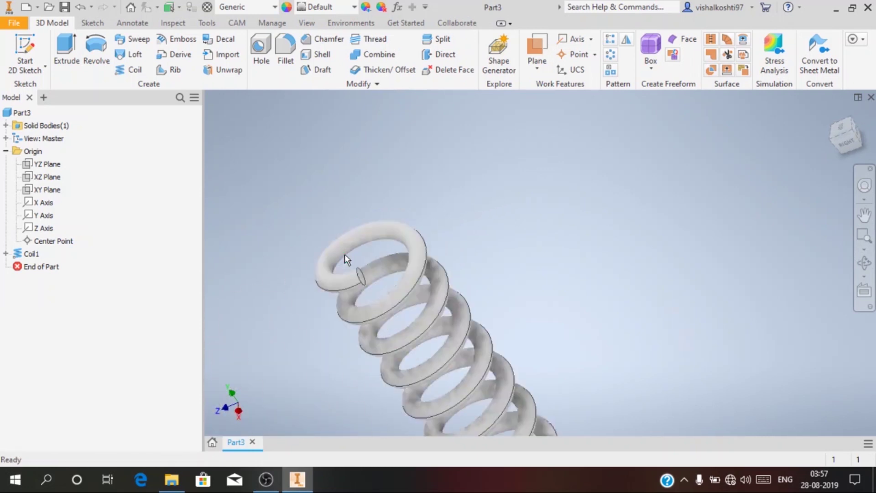
scroll(344, 254, down, 4)
middle_drag(630, 260, 636, 216)
scroll(638, 209, up, 5)
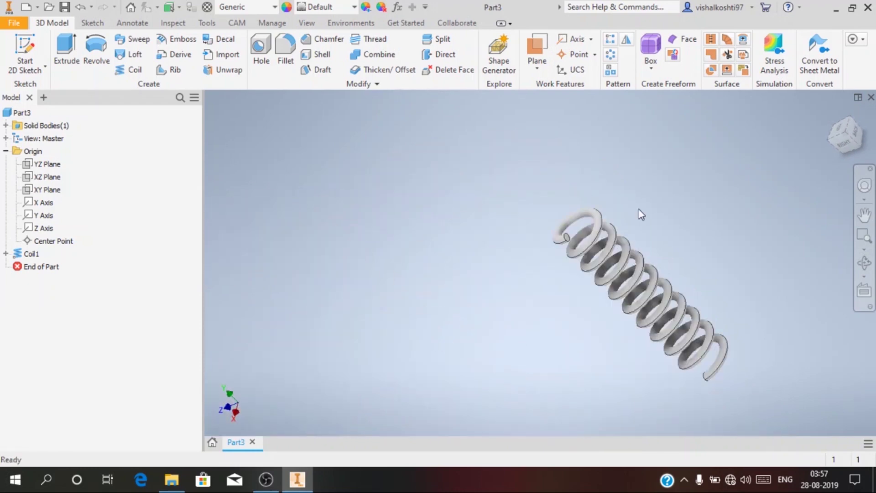
scroll(638, 209, down, 5)
scroll(632, 209, down, 5)
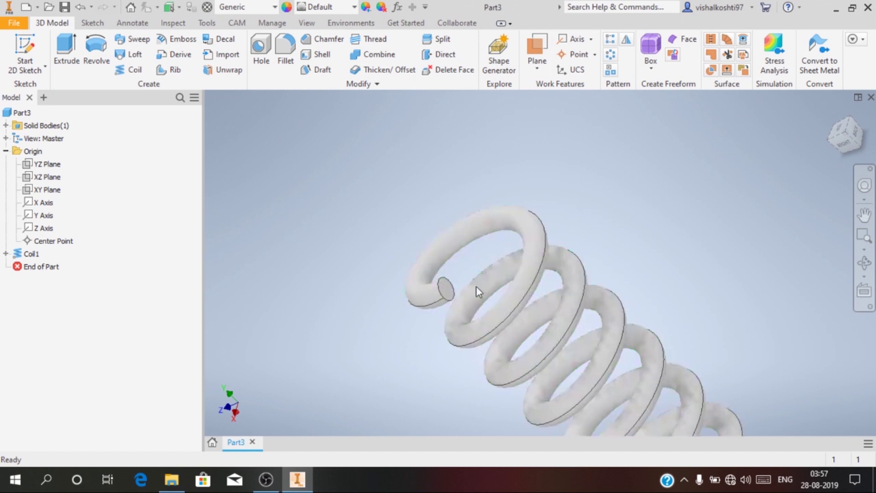
scroll(522, 297, up, 2)
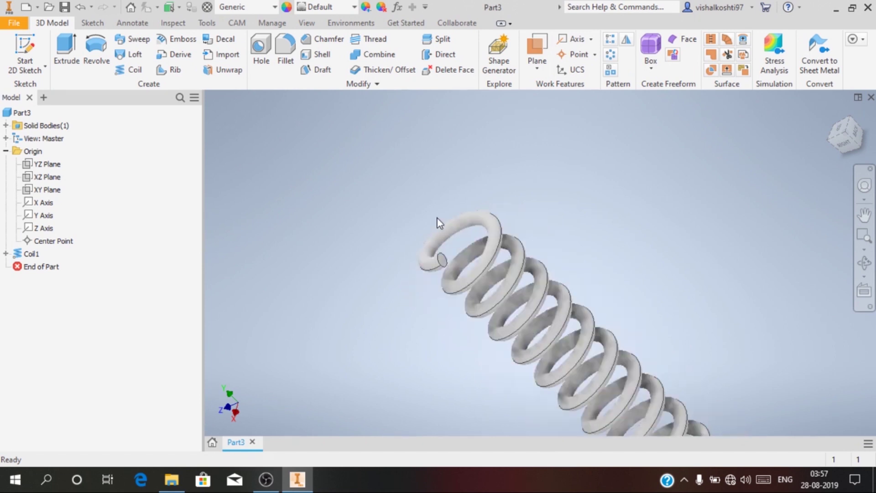